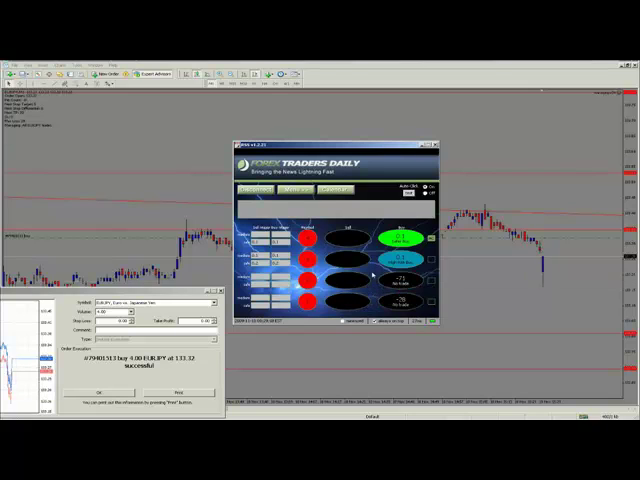
Dismiss the Order Execution confirmation for the 4.00-lot EUR/JPY buy
{"action": "left_click", "coordinate": [111, 393]}
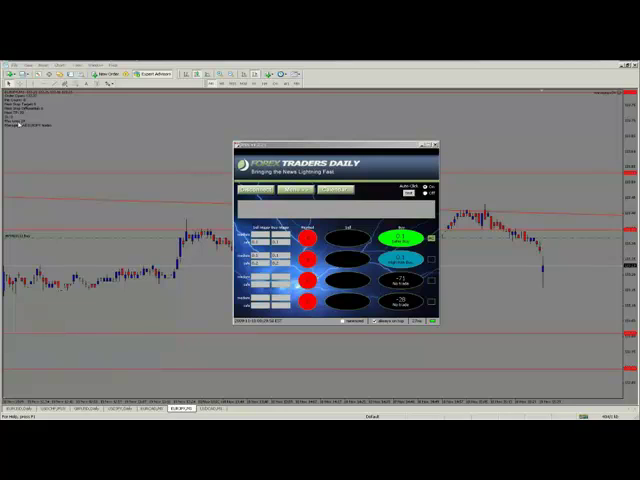
Move the Forex Traders Daily news window left, then up and slightly right over the chart
{"action": "left_click_drag", "start_coordinate": [362, 148], "coordinate": [273, 149]}
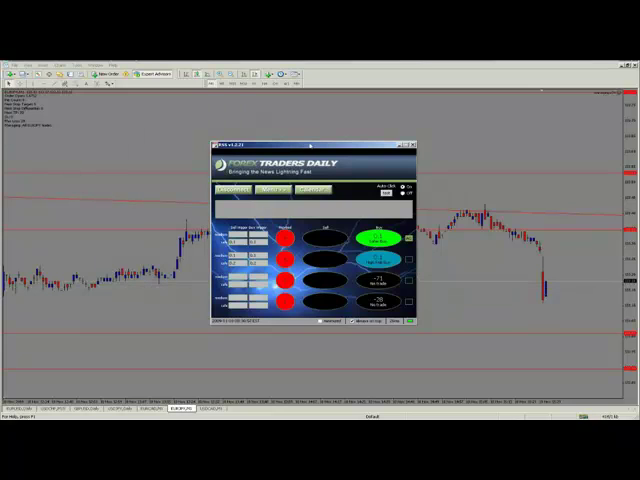
{"action": "left_click_drag", "start_coordinate": [304, 147], "coordinate": [318, 109]}
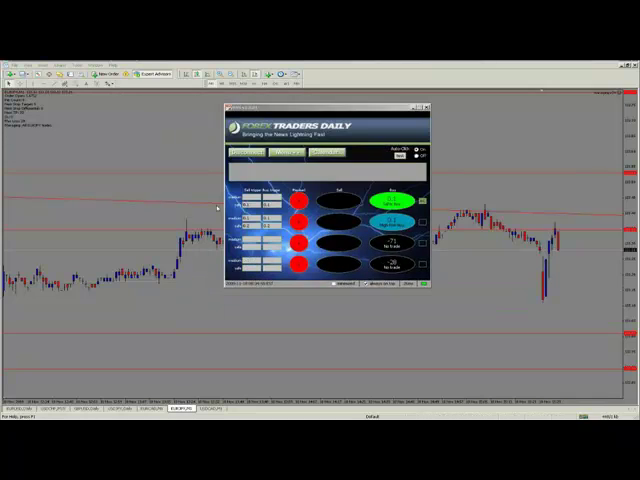